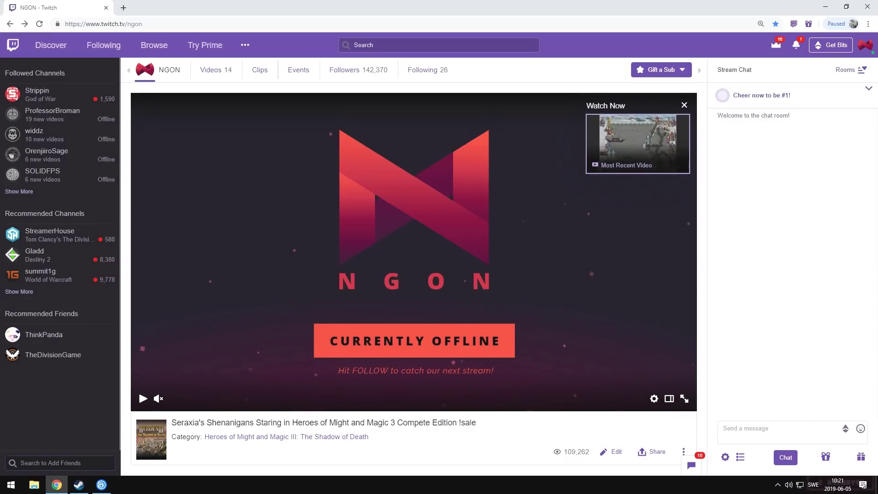
# Step: Open the Channel and Videos settings of the signed-in Twitch account
pyautogui.click(865, 45)
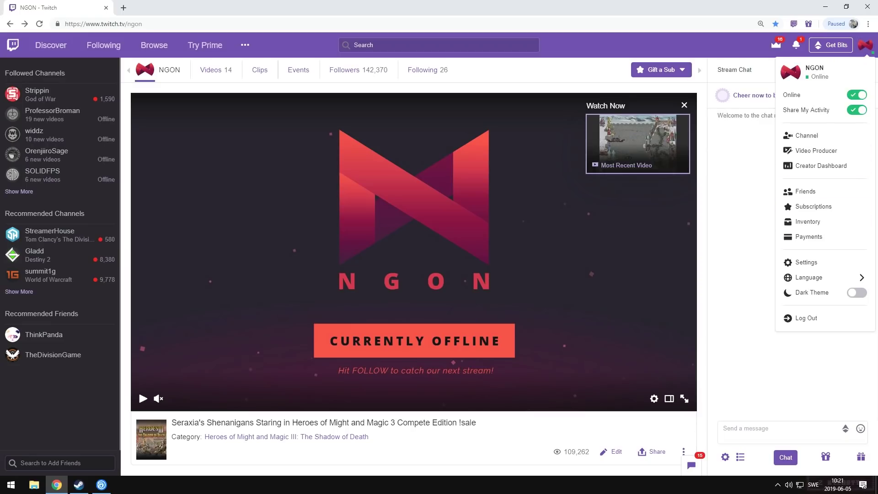
pyautogui.click(810, 262)
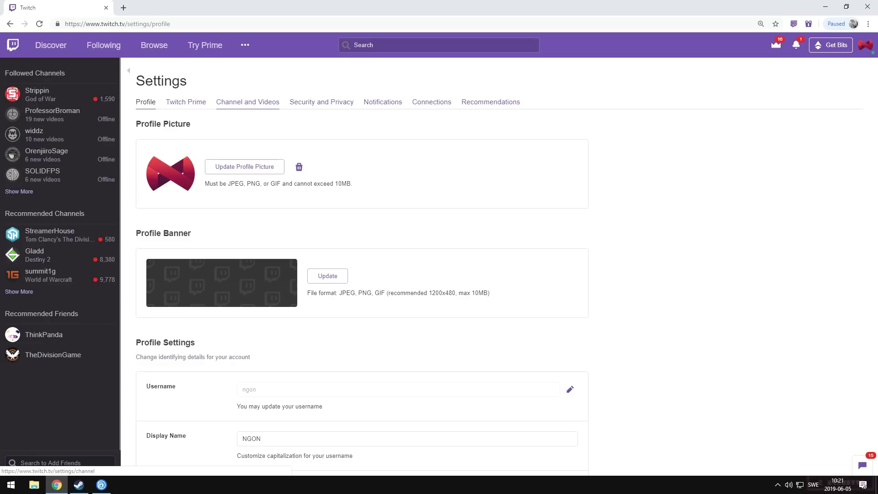
pyautogui.click(247, 101)
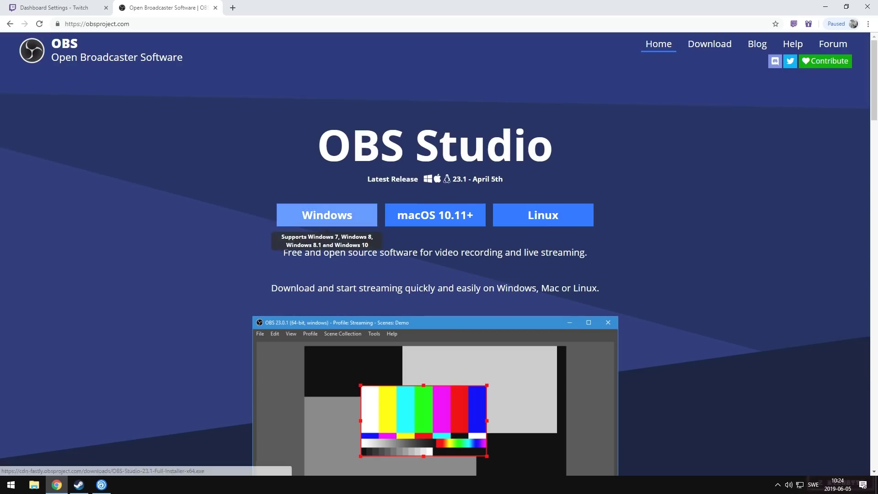
# Step: Download the Windows installer of OBS Studio from the OBS project website
pyautogui.click(293, 219)
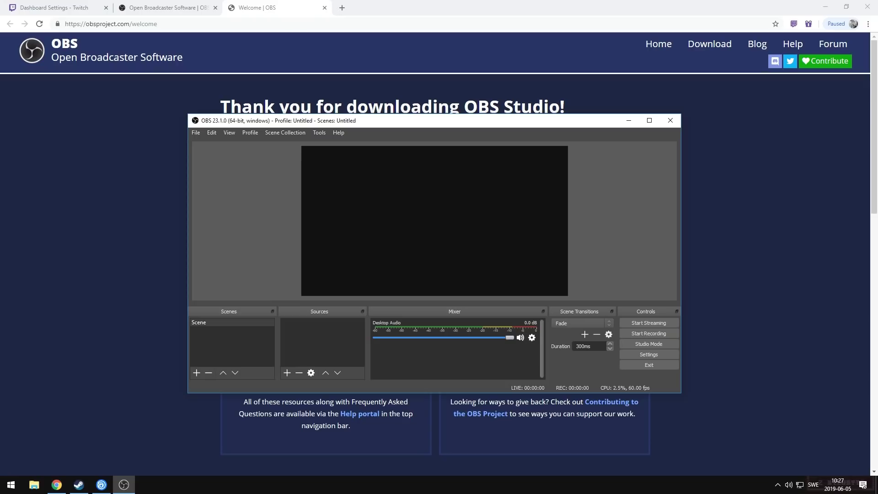
# Step: In the OBS stream settings, set the service to Twitch and enter the account's stream key
pyautogui.hotkey('alt', 't')
pyautogui.press('Return')
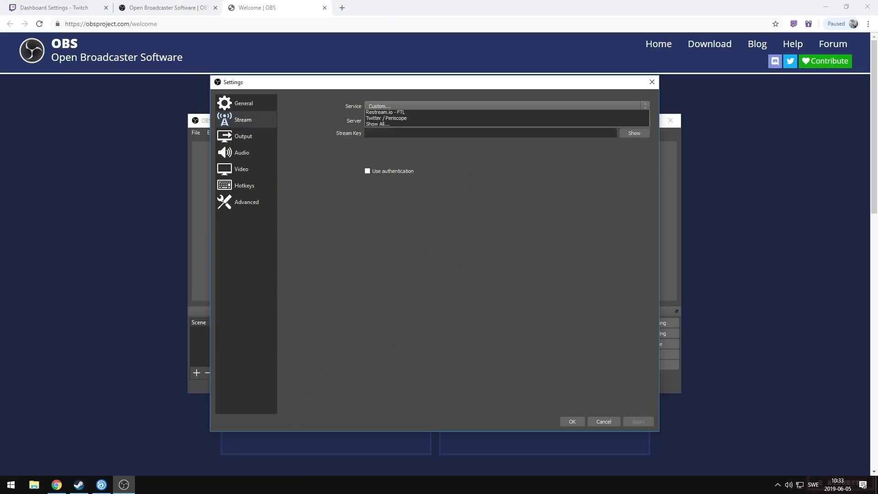
pyautogui.hotkey('alt', 'Down')
pyautogui.press('Down')
pyautogui.press('Return')
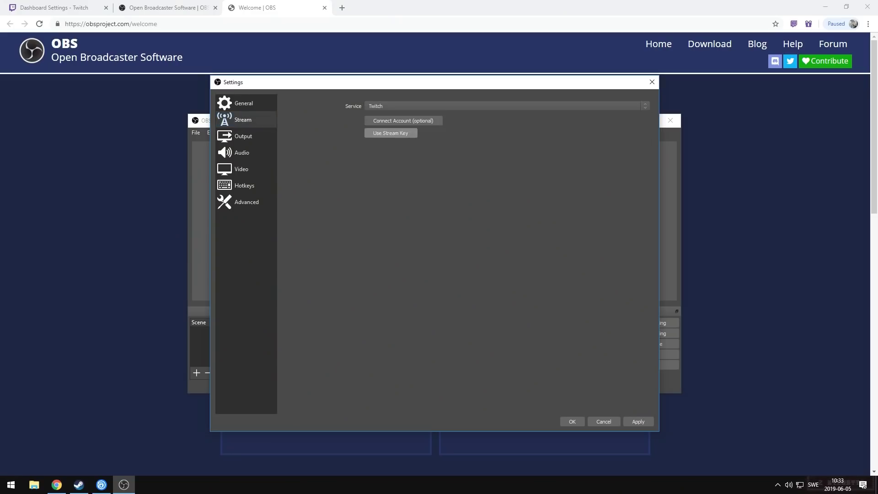
pyautogui.press('space')
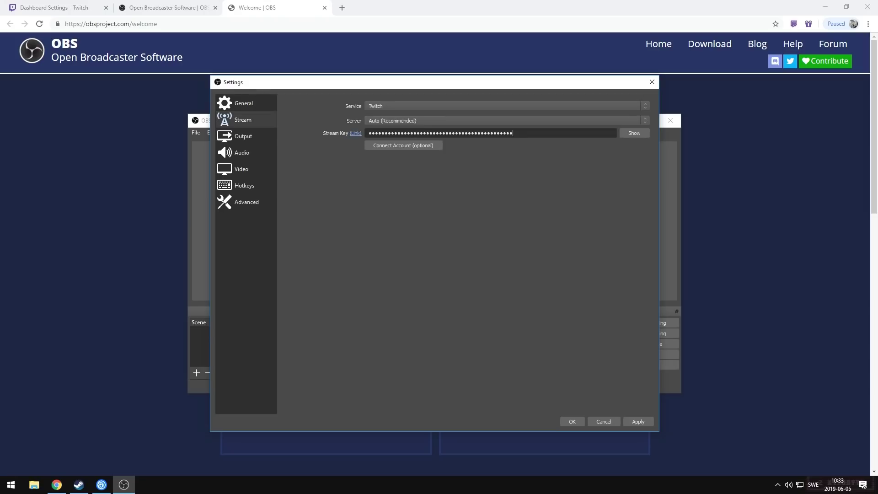
# Step: Look through the list of Twitch ingest servers and choose Auto (Recommended)
pyautogui.hotkey('shift', 'Tab')
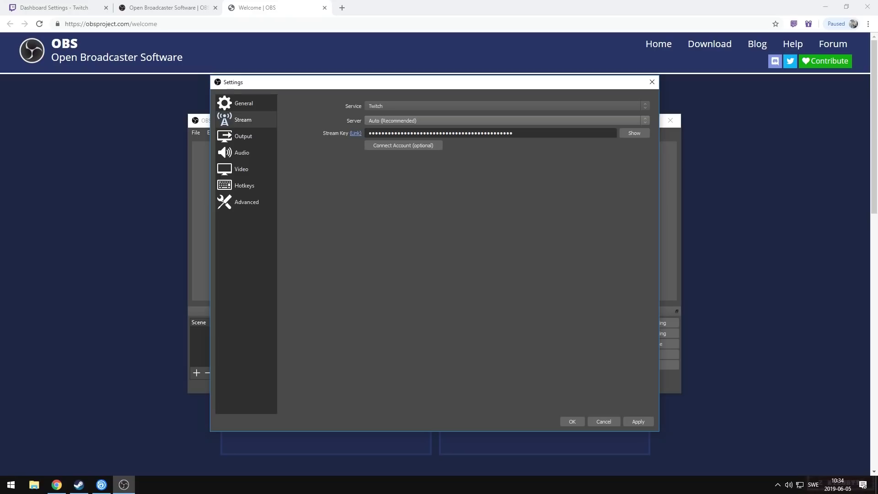
pyautogui.press('space')
pyautogui.press('Down')
pyautogui.press('Down')
pyautogui.press('Down')
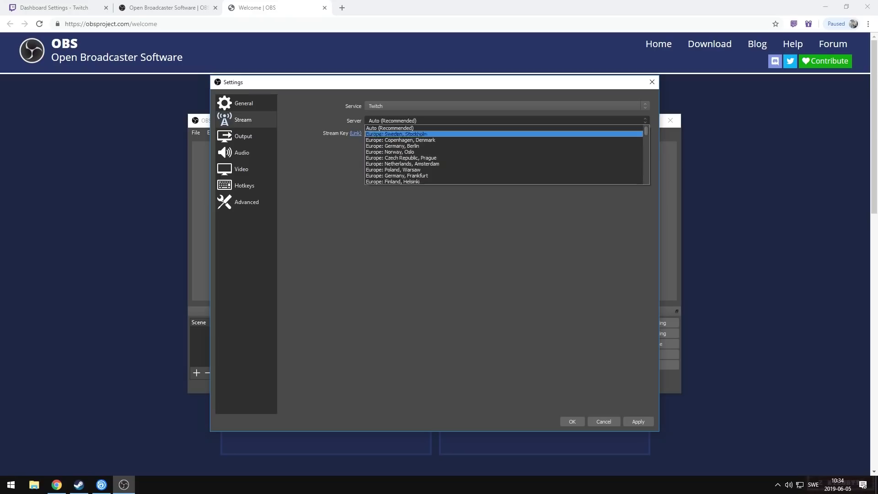
pyautogui.press('Up')
pyautogui.press('Up')
pyautogui.press('Up')
pyautogui.press('Return')
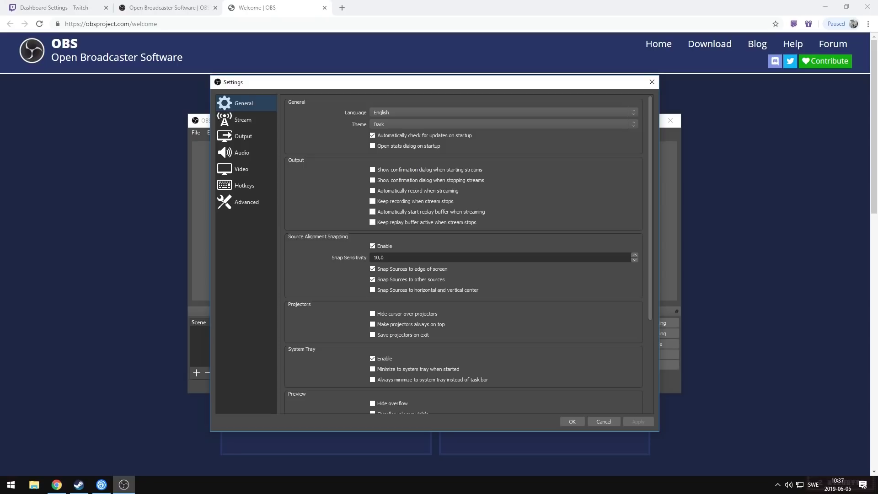
# Step: Change the output mode to Advanced in the OBS output settings
pyautogui.click(243, 136)
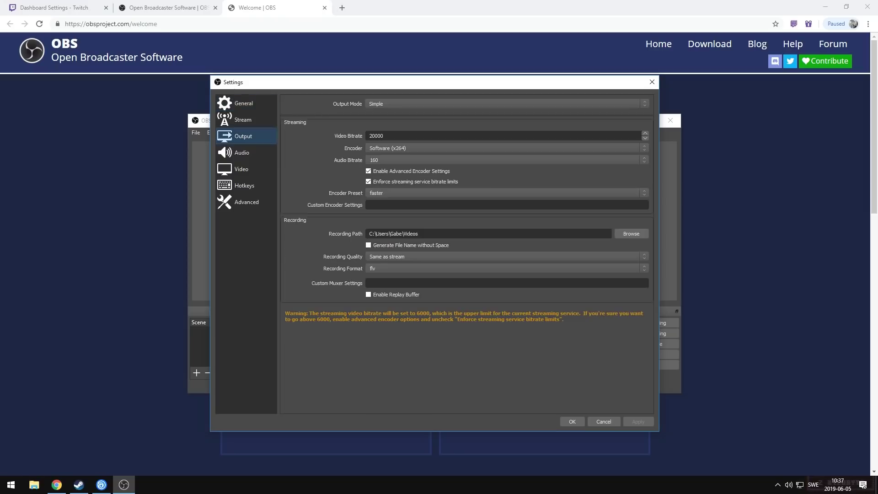
pyautogui.click(504, 104)
pyautogui.click(503, 117)
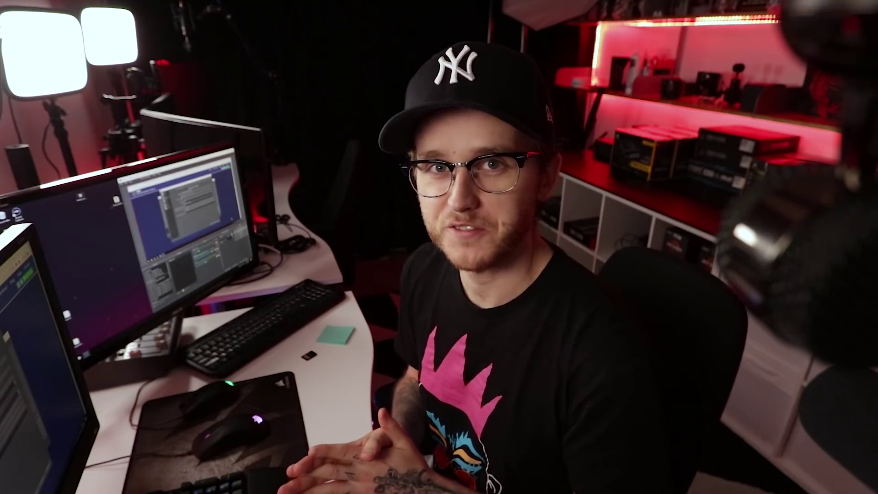
pyautogui.click(391, 206)
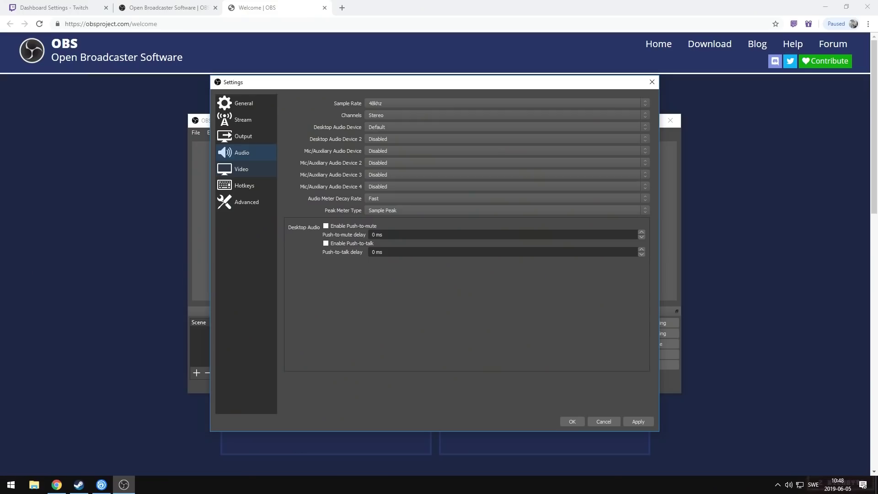
# Step: In the video settings, set the output (scaled) resolution to 1280x720 and the common FPS value to 30
pyautogui.click(241, 169)
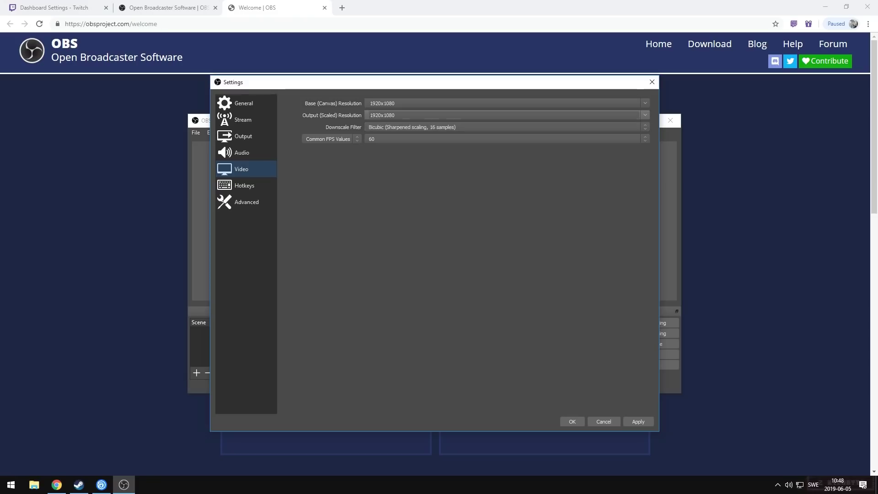
pyautogui.click(645, 115)
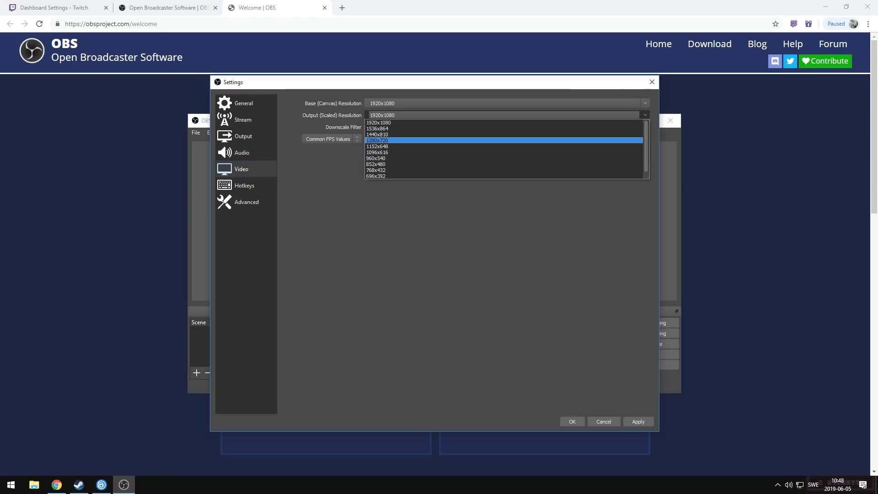
pyautogui.click(457, 141)
pyautogui.click(395, 103)
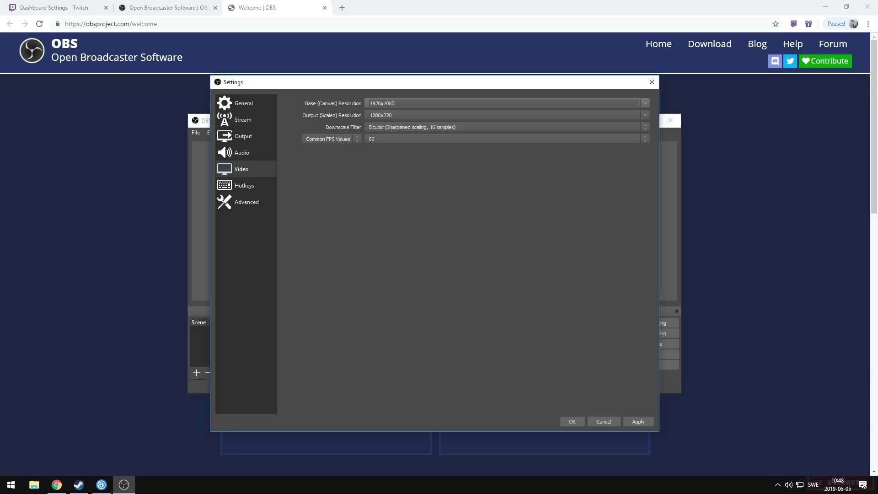
pyautogui.click(504, 139)
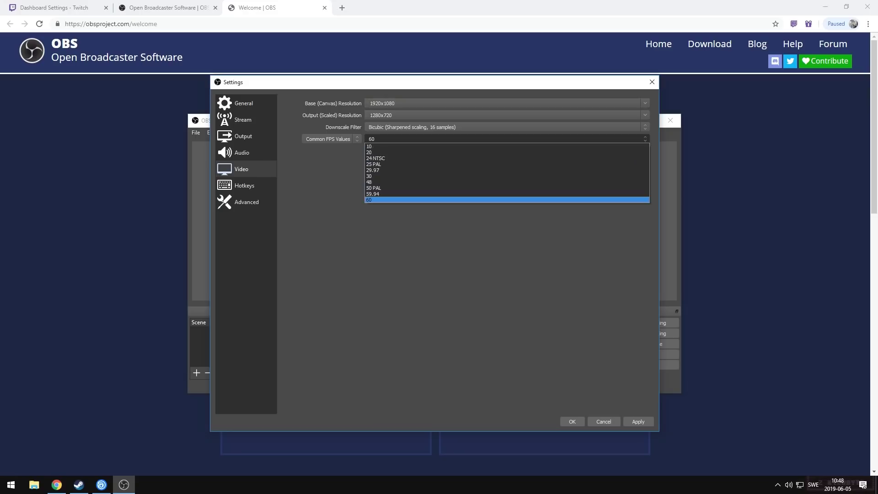
pyautogui.click(503, 176)
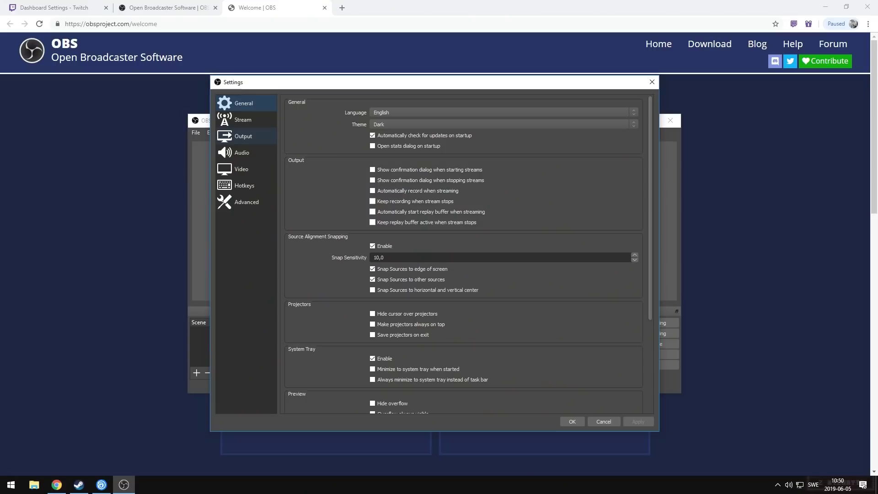
# Step: Review the encoder, rate control and CPU usage preset options for x264 in the streaming output settings
pyautogui.click(242, 136)
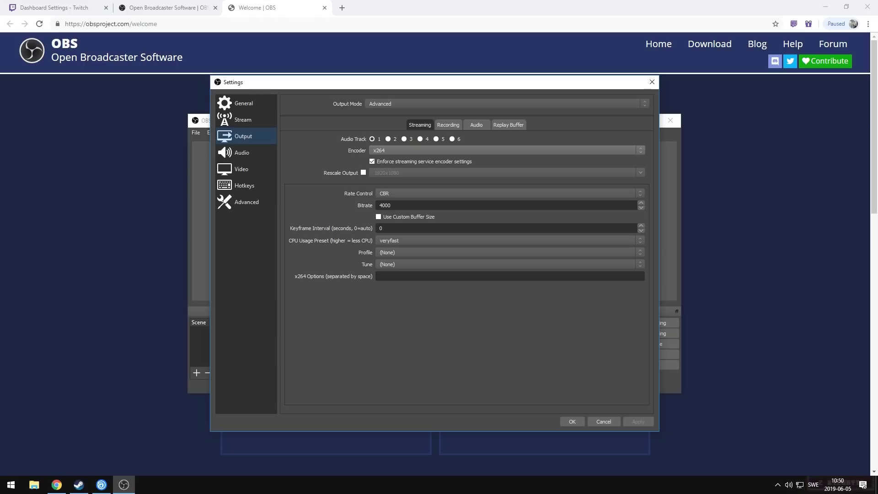
pyautogui.click(503, 151)
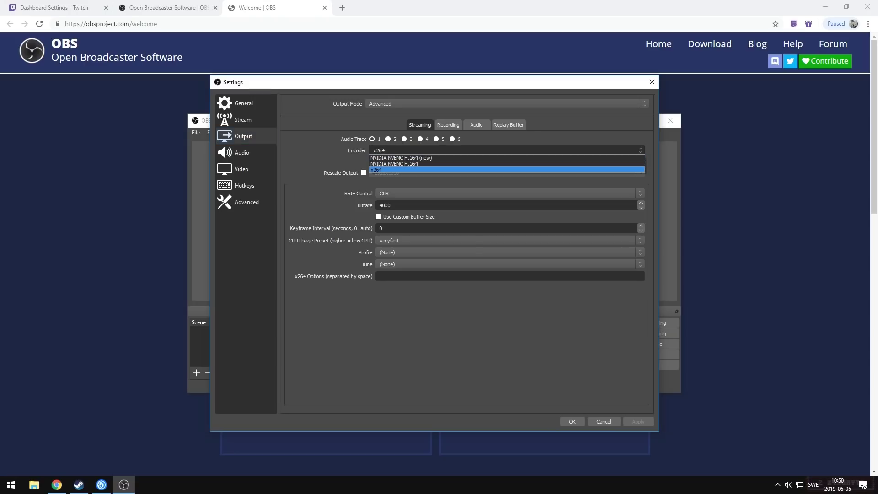
pyautogui.click(503, 170)
pyautogui.click(503, 193)
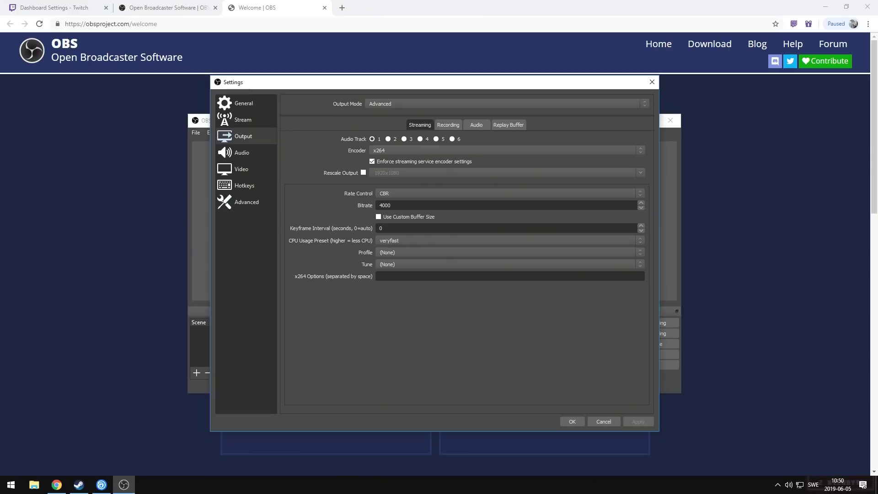
pyautogui.click(504, 240)
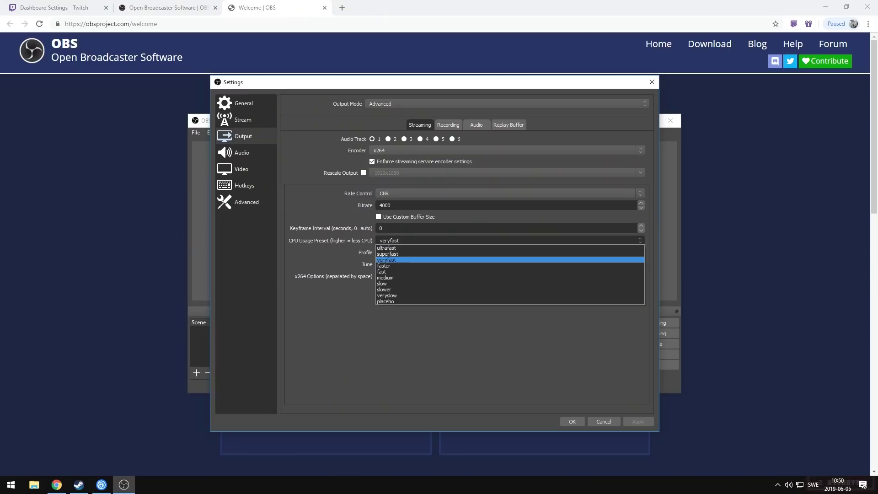
pyautogui.press('Escape')
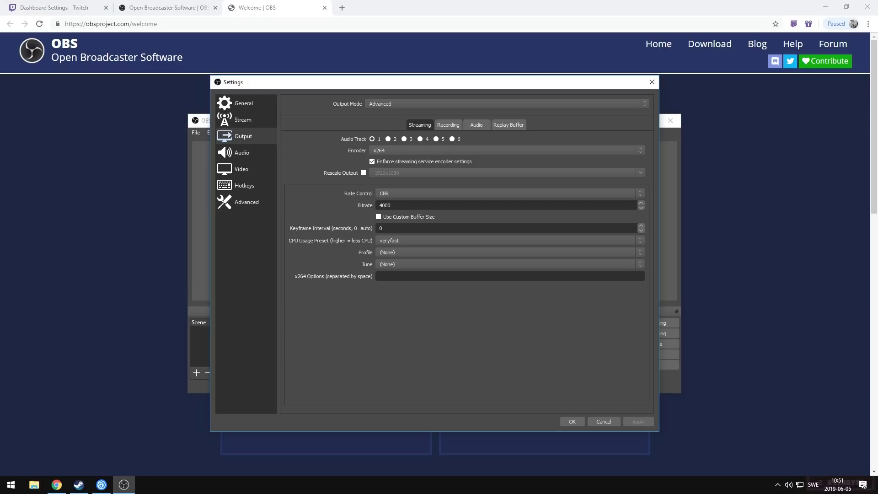
pyautogui.click(503, 240)
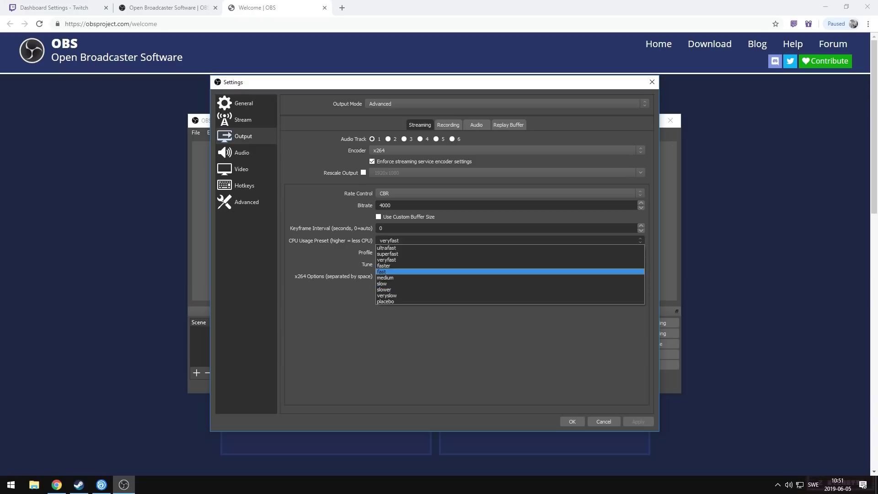
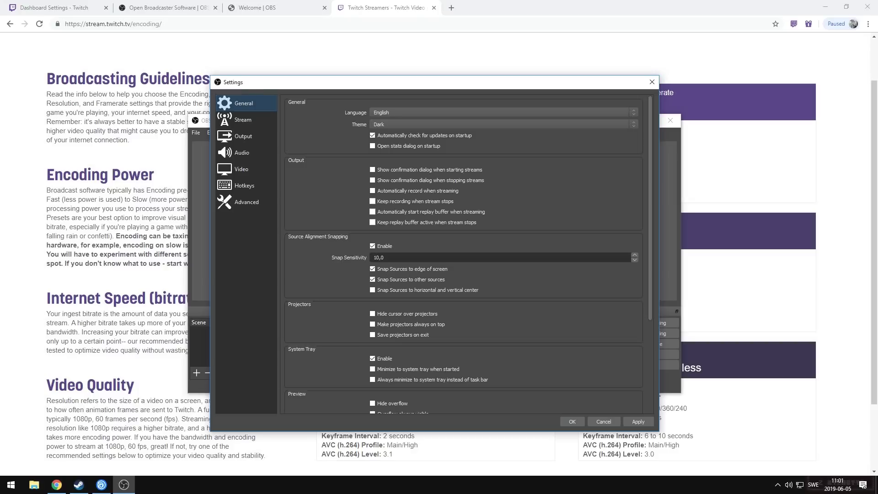
# Step: In the audio settings, assign Focusrite USB (Focusrite USB Audio) as the first Mic/Auxiliary audio device
pyautogui.click(243, 153)
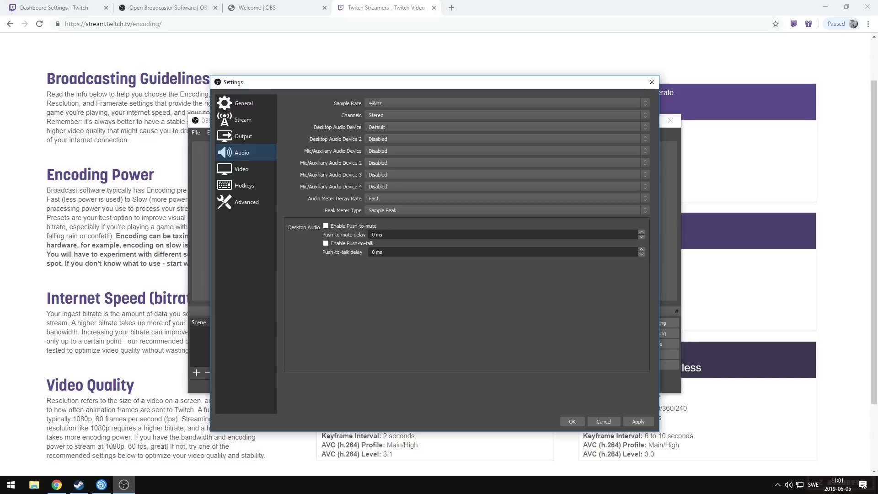
pyautogui.click(504, 150)
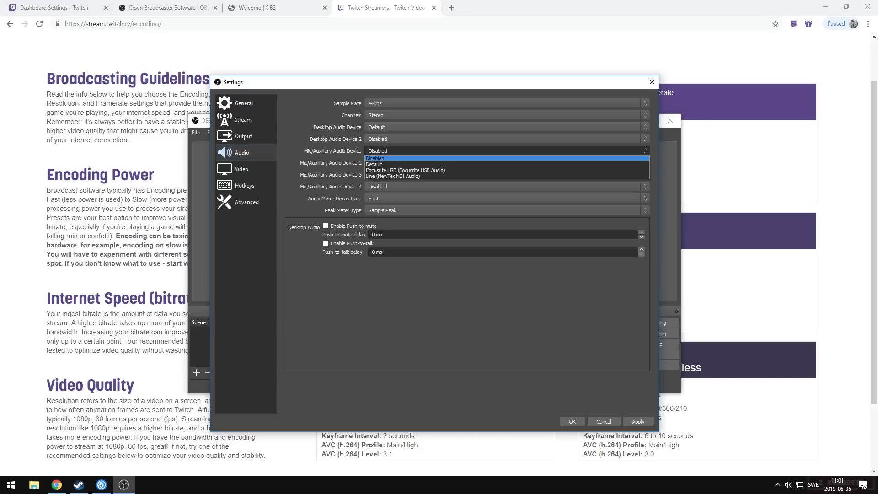
pyautogui.click(405, 170)
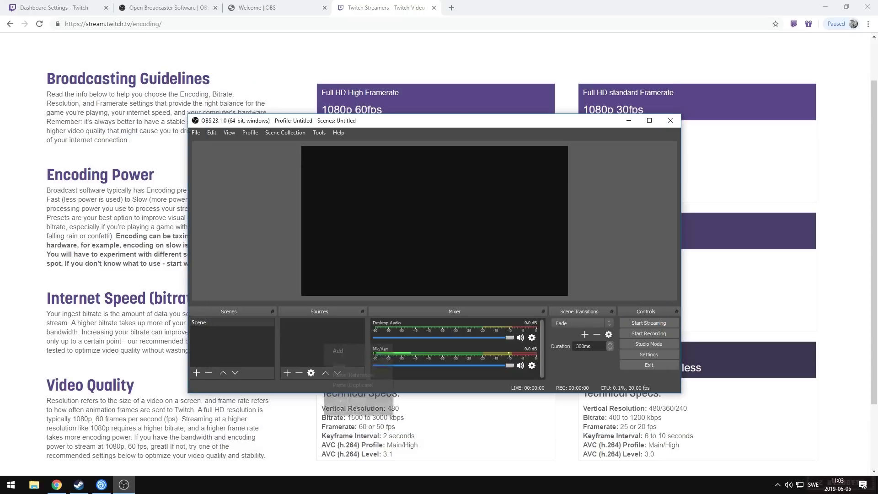
# Step: Add a new Display Capture source of Display 1 to the scene with cursor capture enabled
pyautogui.moveTo(384, 350)
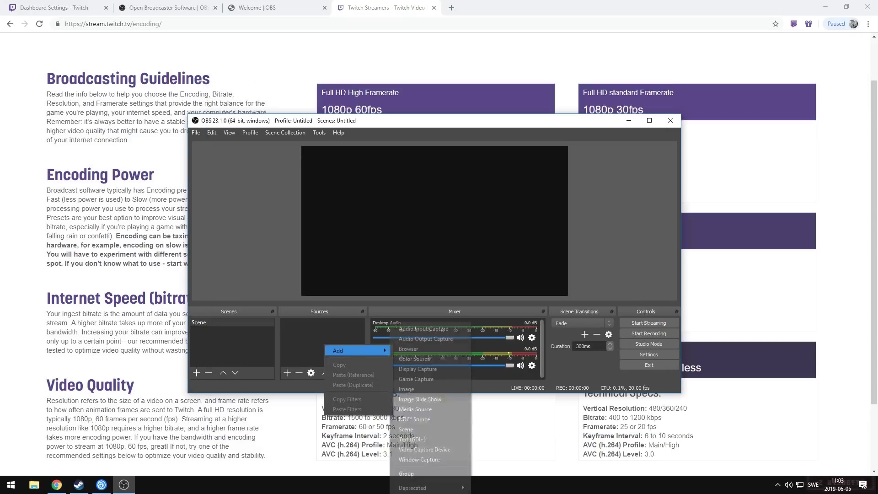
pyautogui.click(418, 368)
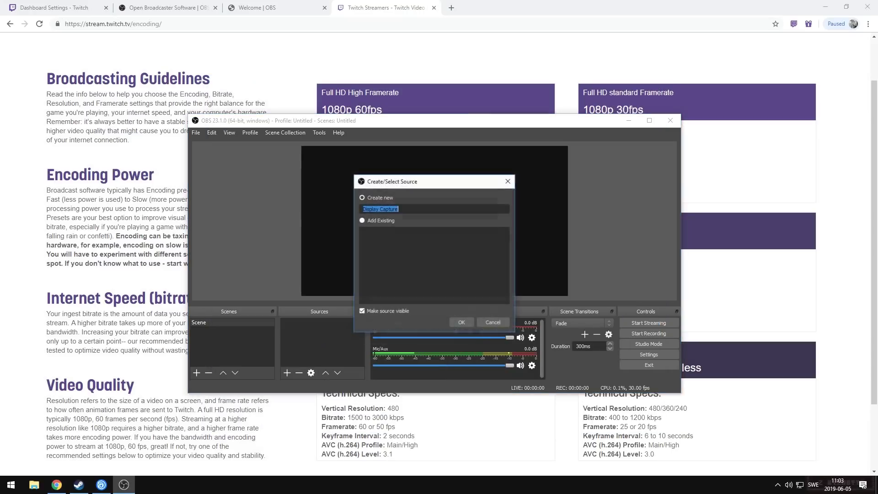
pyautogui.click(461, 322)
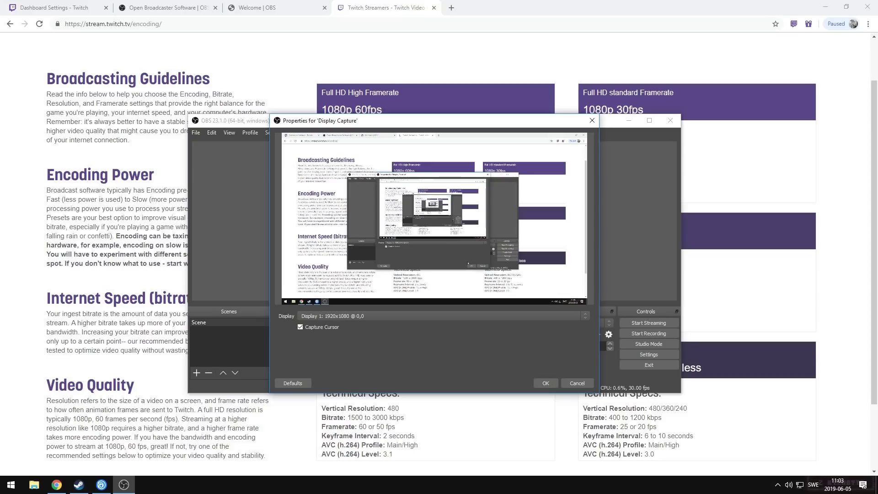
pyautogui.click(545, 383)
pyautogui.rightClick(303, 341)
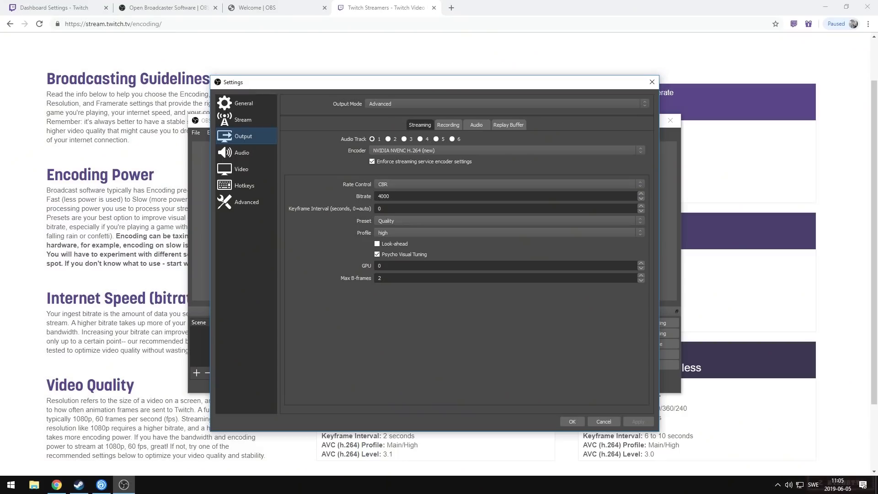
# Step: In the recording output settings, set the encoder to (Use stream encoder) and the recording format to mp4
pyautogui.click(448, 125)
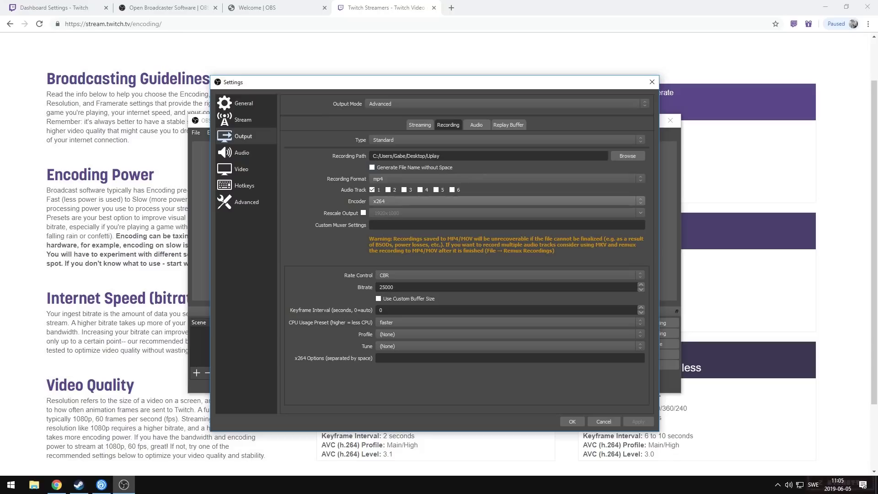
pyautogui.click(503, 201)
pyautogui.press('Return')
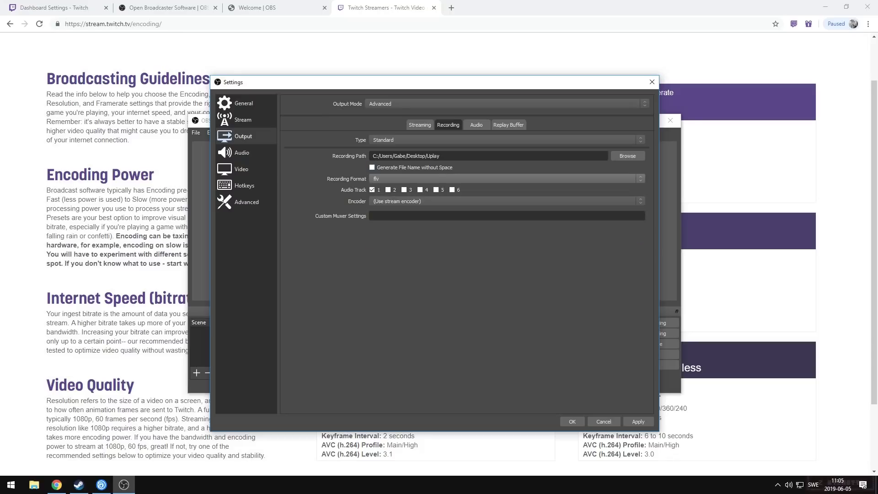
pyautogui.hotkey('alt', 'Down')
pyautogui.press('Down')
pyautogui.press('Down')
pyautogui.press('Up')
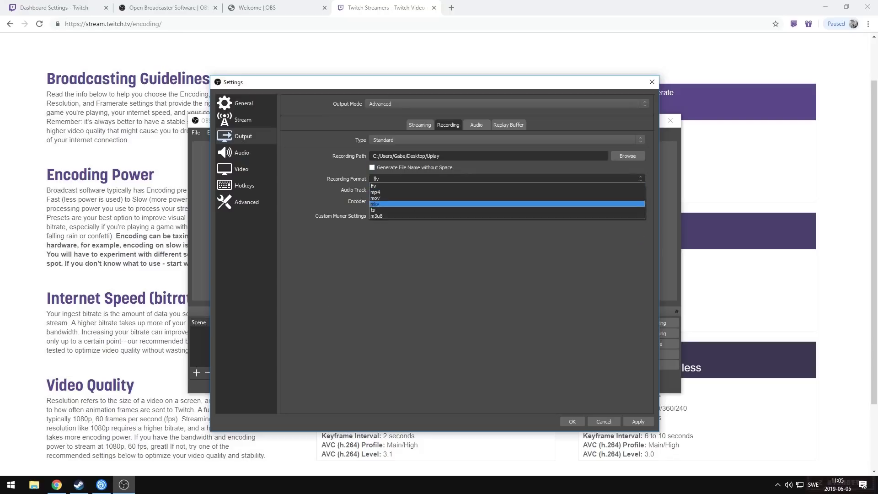
pyautogui.press('Return')
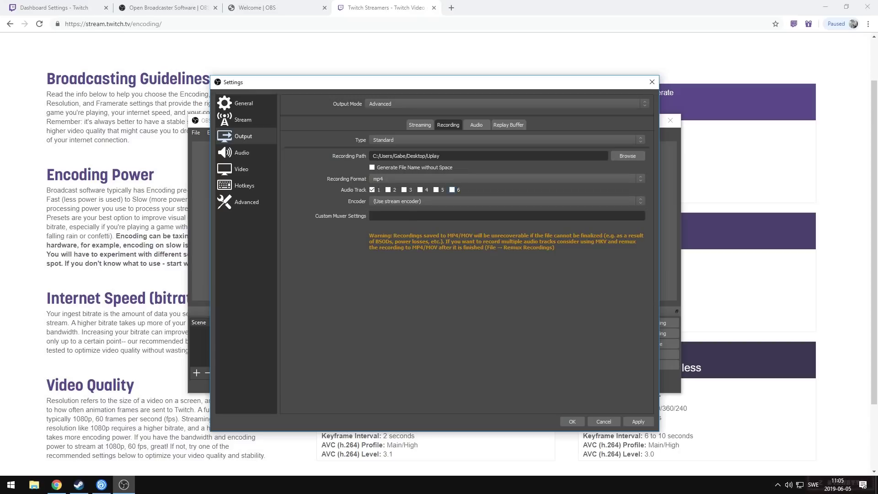